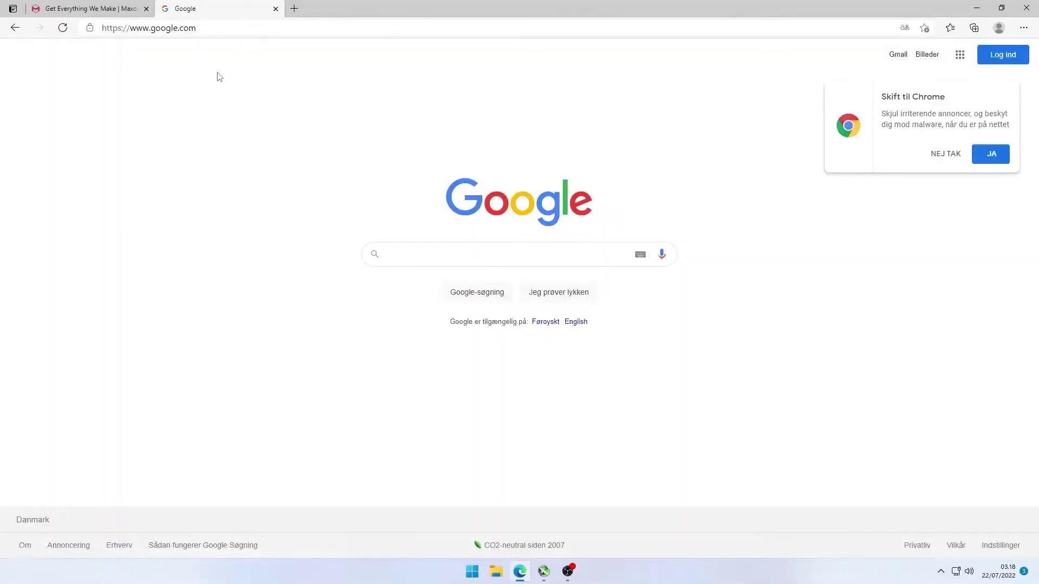
Search Google for 'msi afterburner' and accept the cookies on MSI's Afterburner download page
text(msi afterburner)
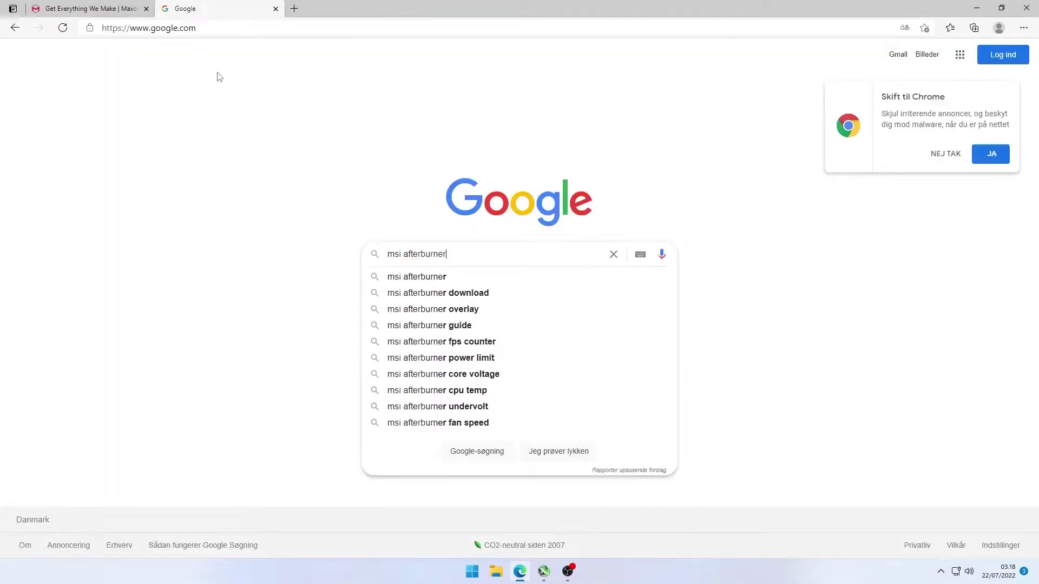
key(Return)
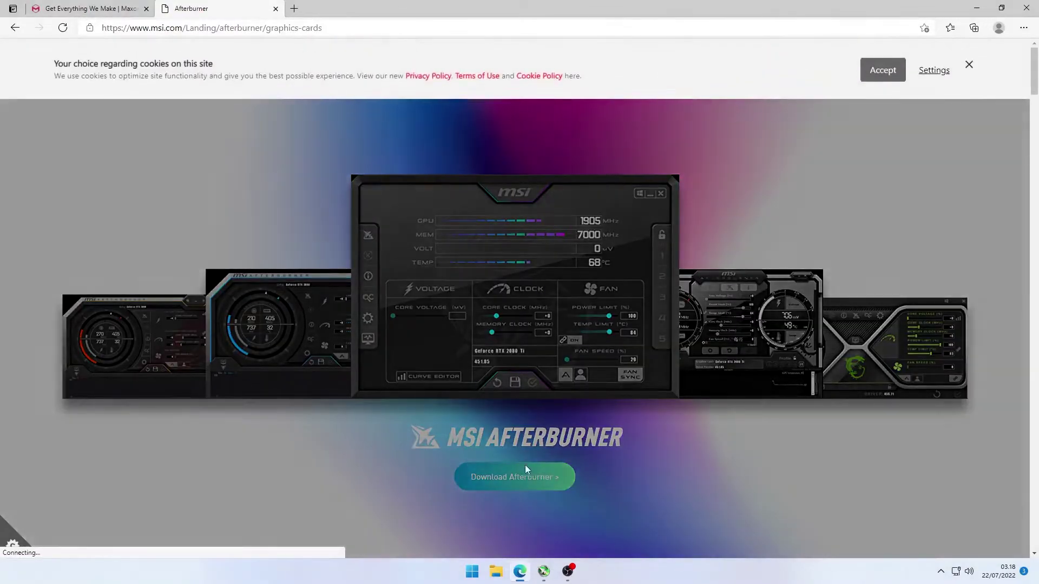
click(881, 69)
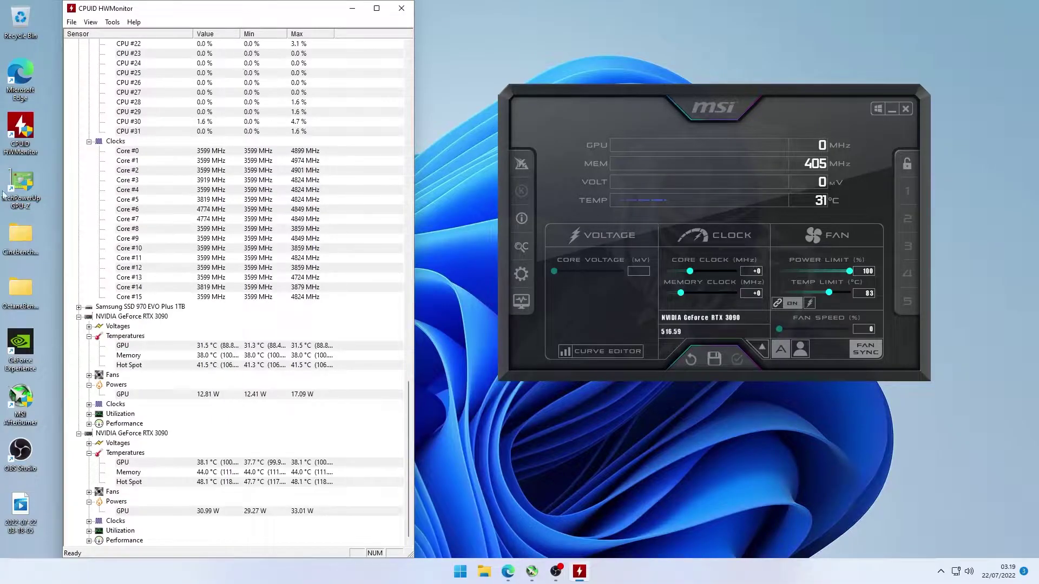
Launch octane from the OctaneBench_2020_2_3_win folder, minimize Explorer and move Afterburner top right
double_click(22, 291)
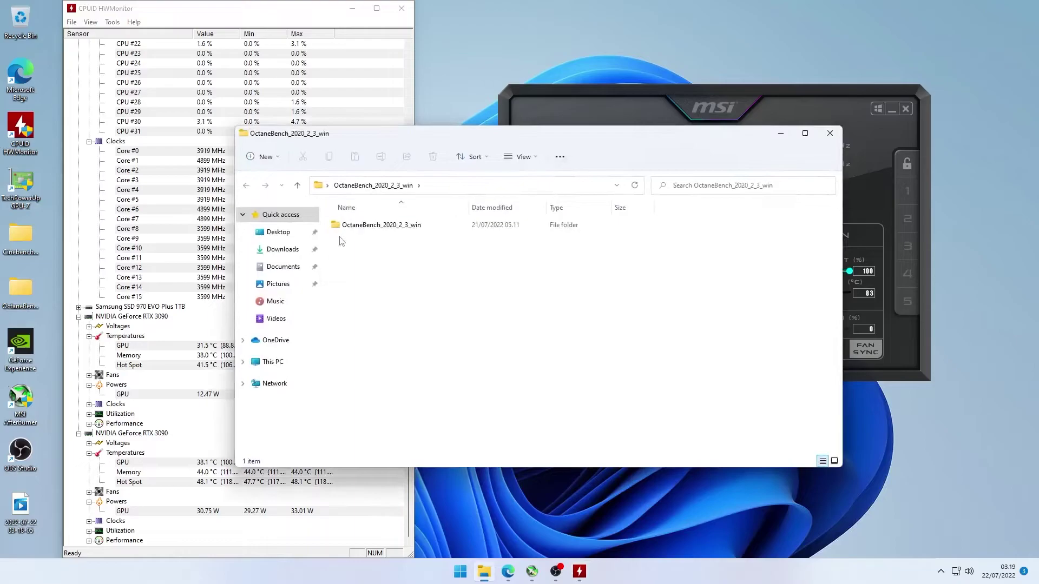
double_click(357, 225)
double_click(352, 274)
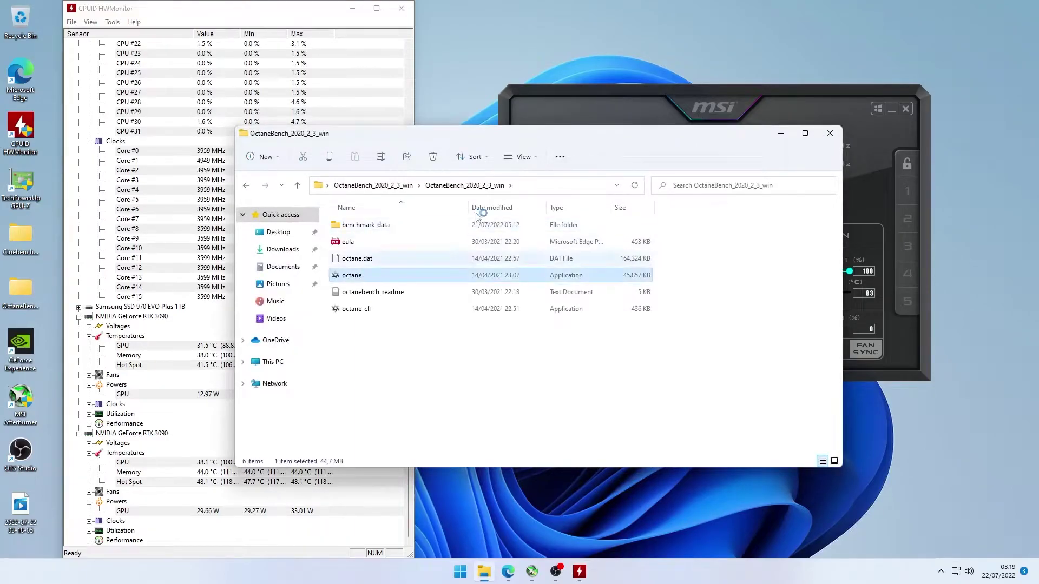
click(781, 133)
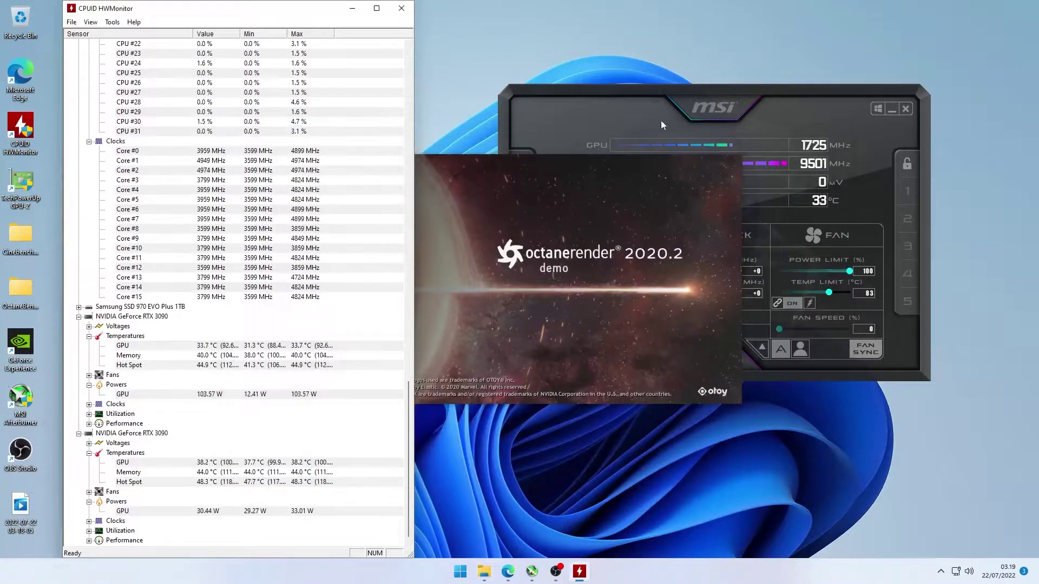
drag(661, 121, 774, 38)
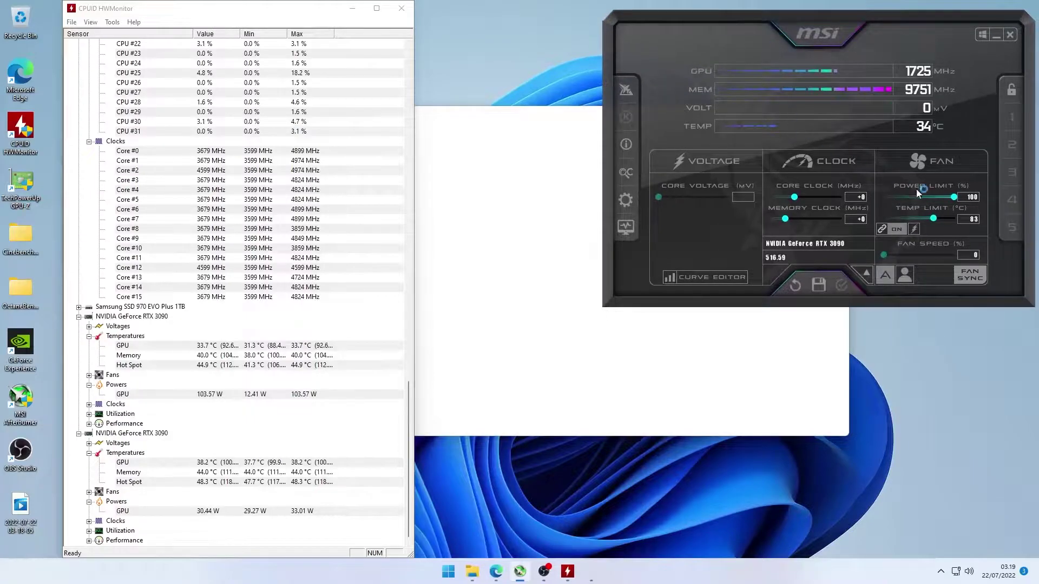
Arrange the OctaneBench and Afterburner windows and run the stock benchmark, scoring 1366.26
click(547, 192)
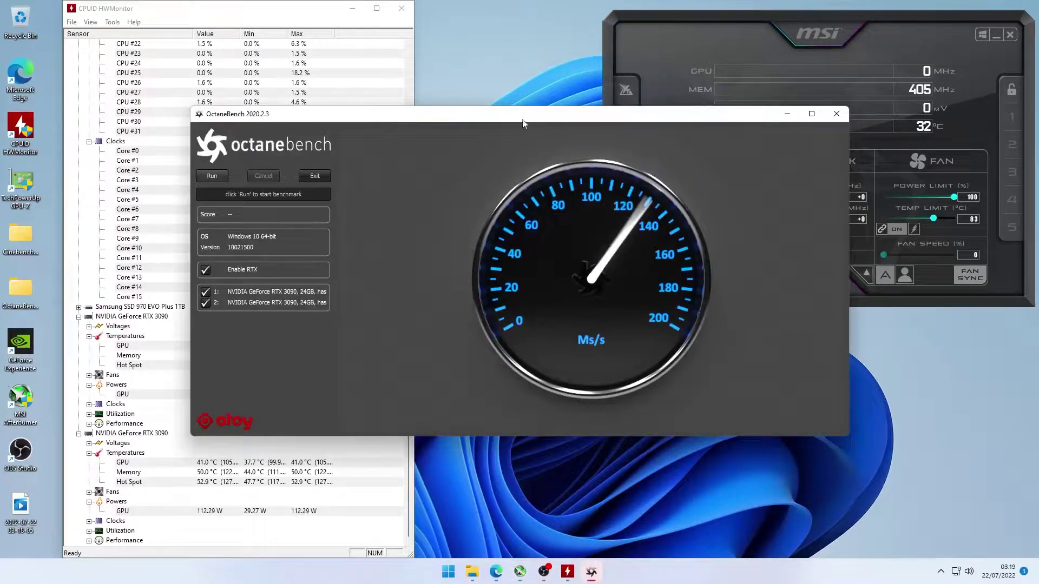
drag(522, 124, 715, 245)
drag(786, 14, 783, 11)
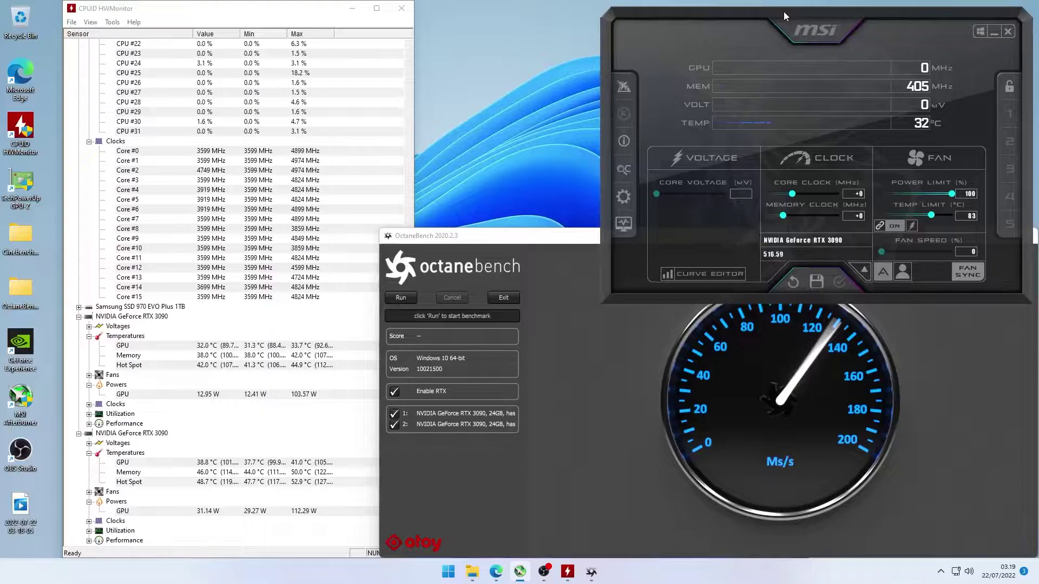
click(486, 234)
click(399, 297)
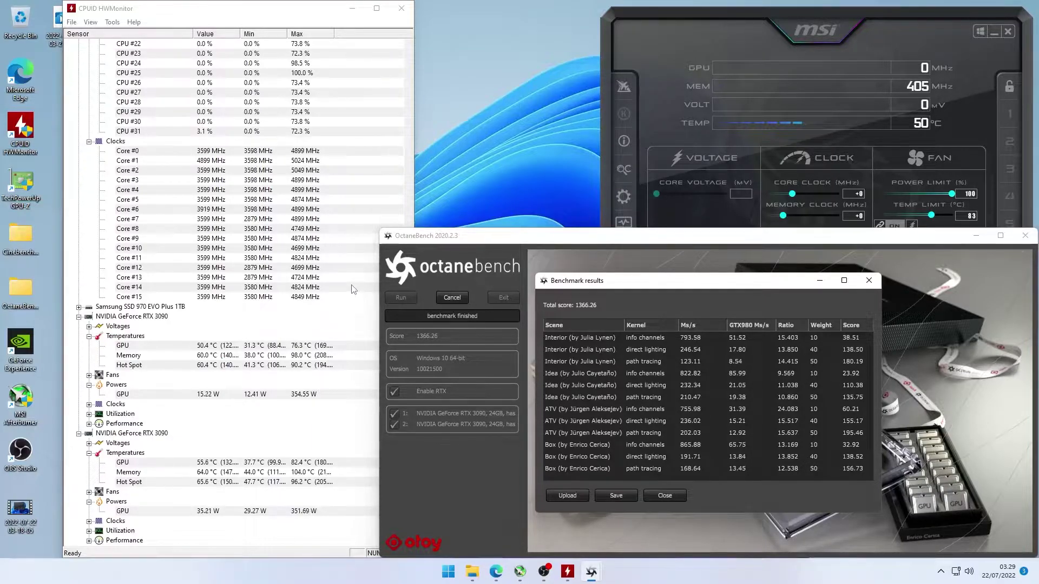
Set Afterburner's power limit to 60%
drag(784, 15, 712, 17)
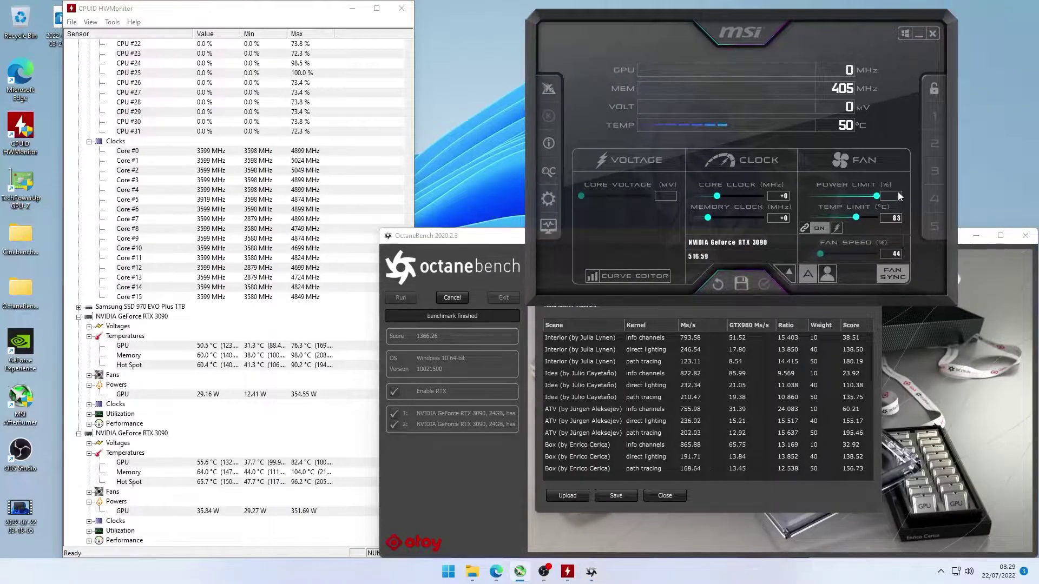
text(60)
key(Return)
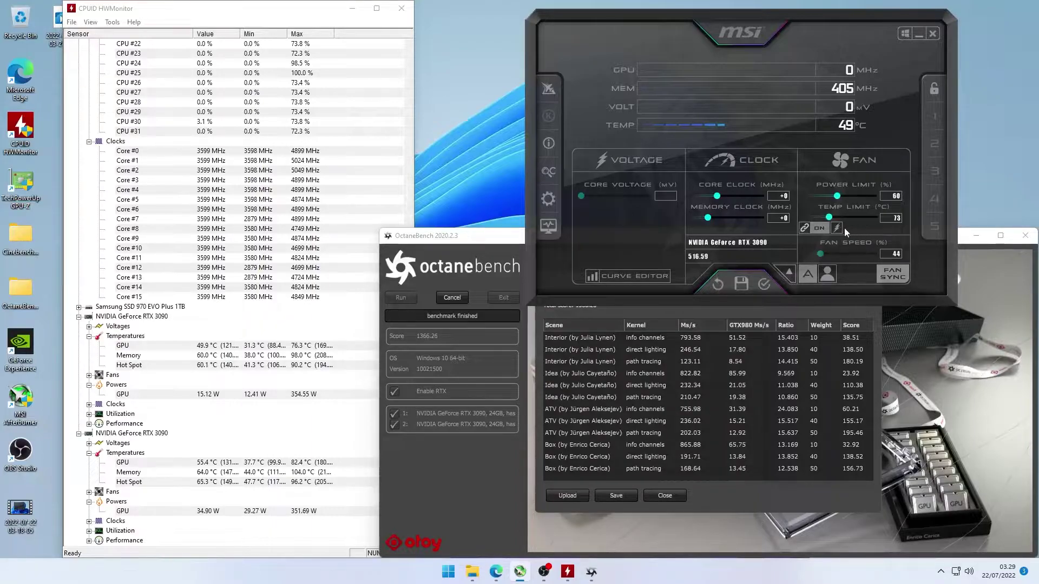
Unlink the temperature limit from the power limit and set it to 90 °C
click(804, 228)
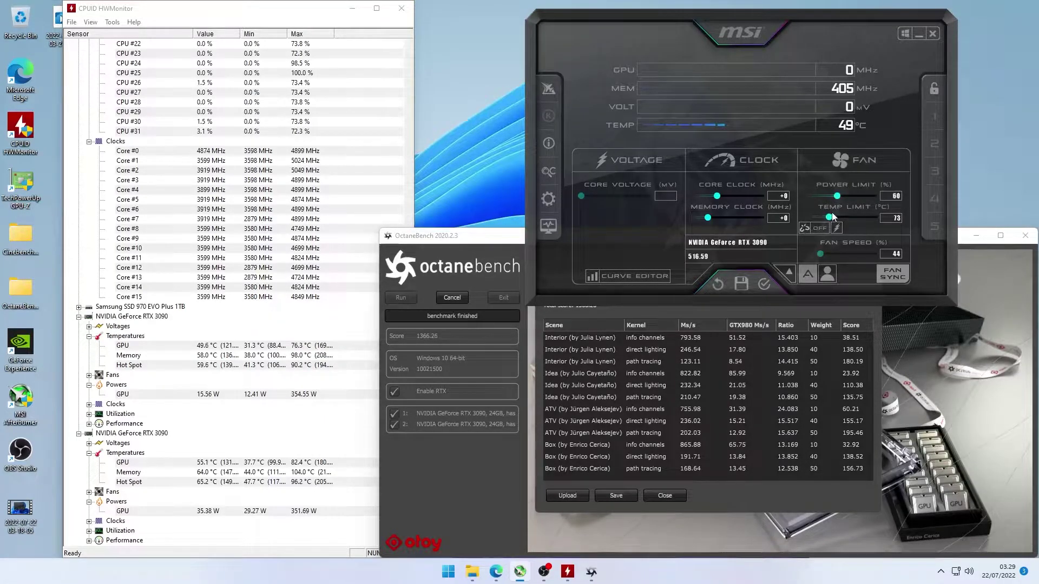
click(896, 218)
text(90)
key(Return)
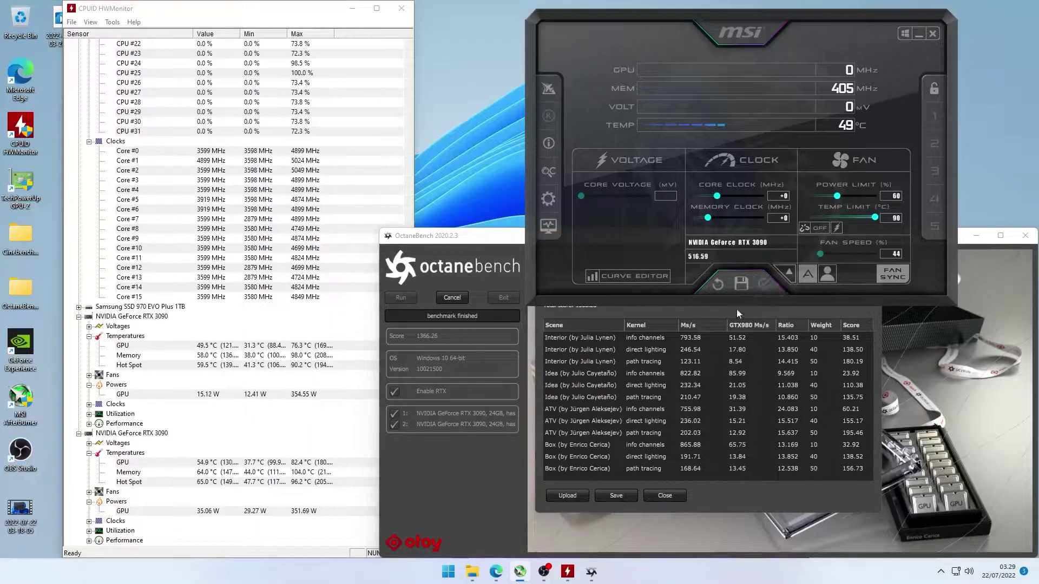
click(477, 303)
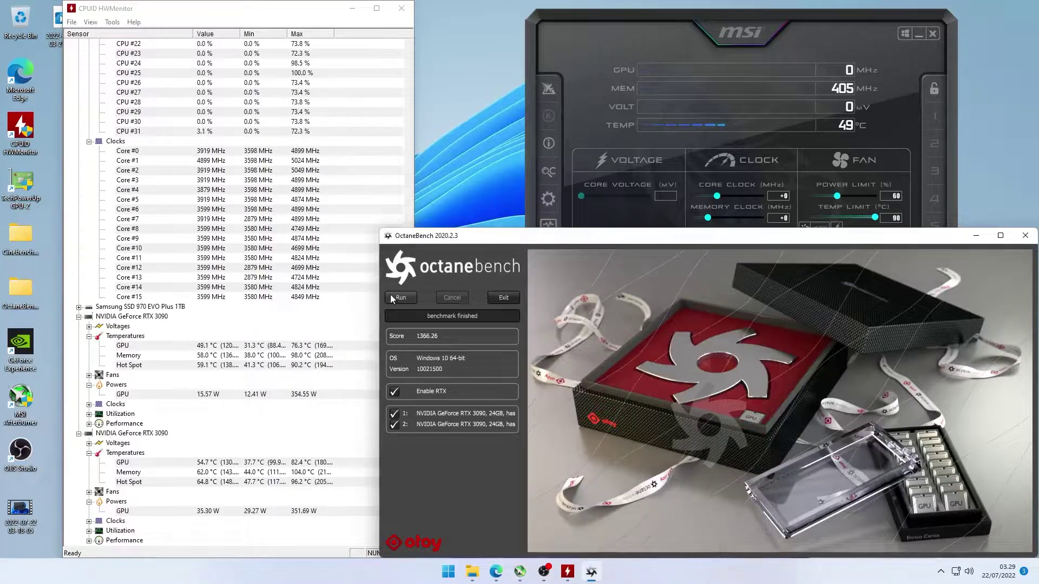
Clear HWMonitor's min/max readings and rerun the benchmark at 60%, scoring 1080.03
click(91, 22)
click(104, 35)
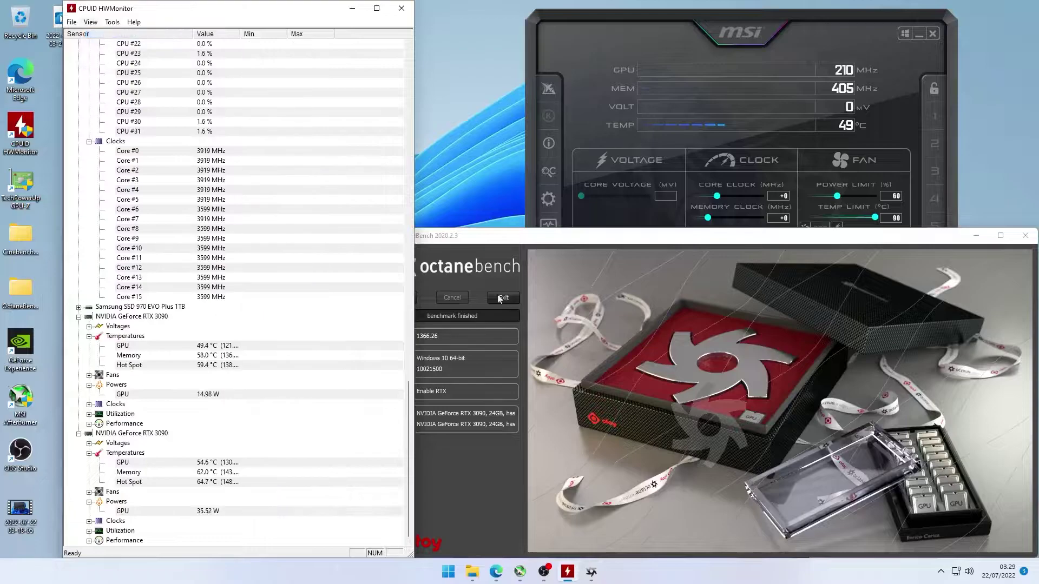
click(424, 297)
click(411, 298)
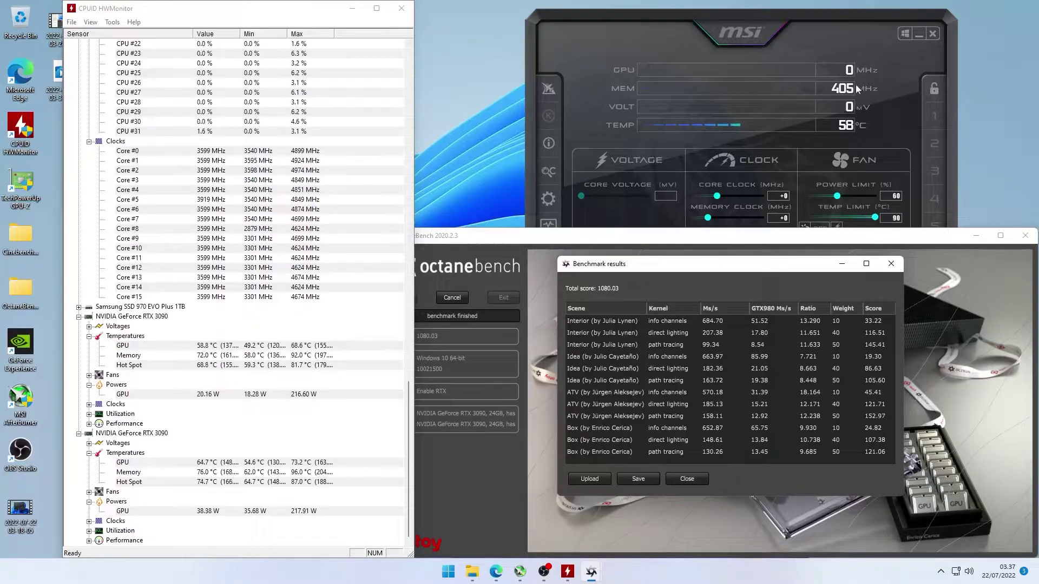
Set and apply a 70% power limit in Afterburner
click(881, 151)
text(7)
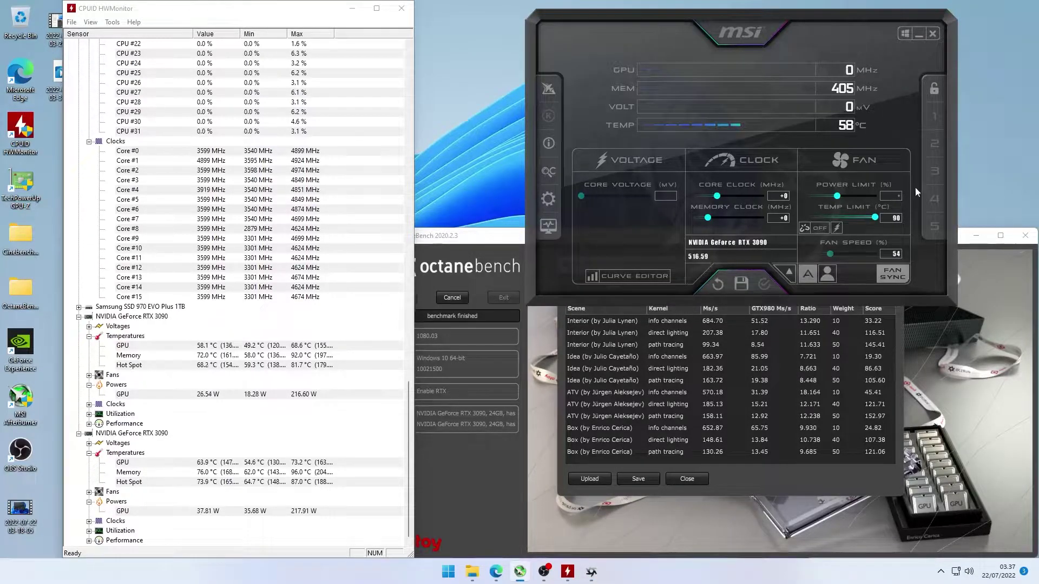
text(0)
key(Return)
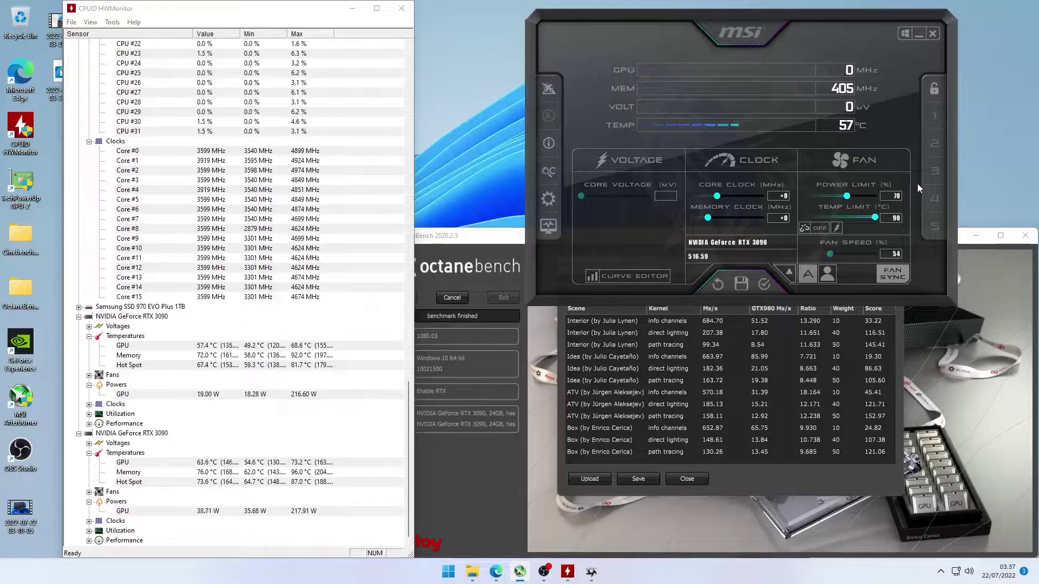
click(762, 280)
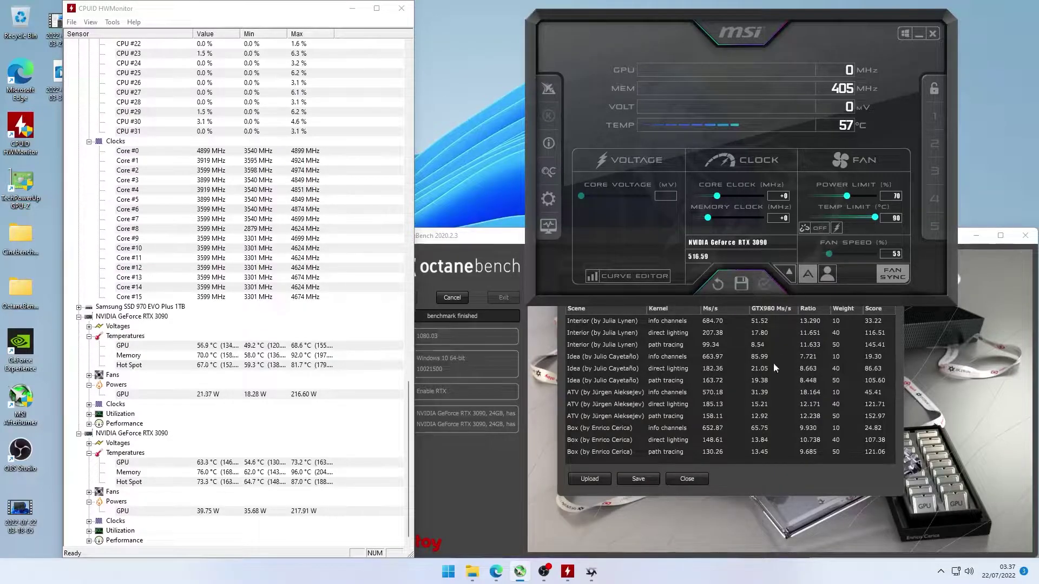
Close the previous benchmark results and clear HWMonitor's min/max readings
click(701, 481)
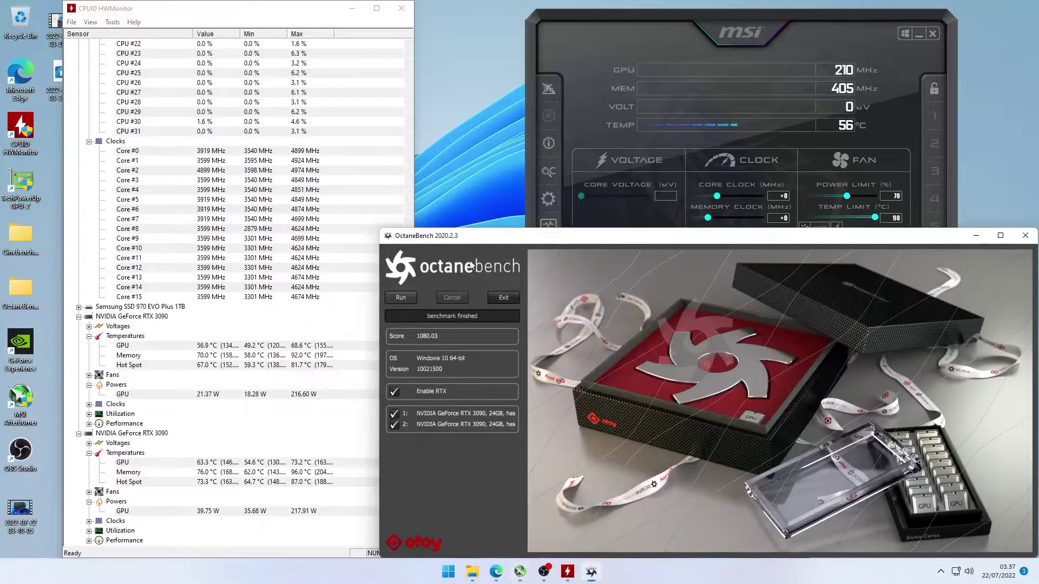
click(90, 22)
click(110, 31)
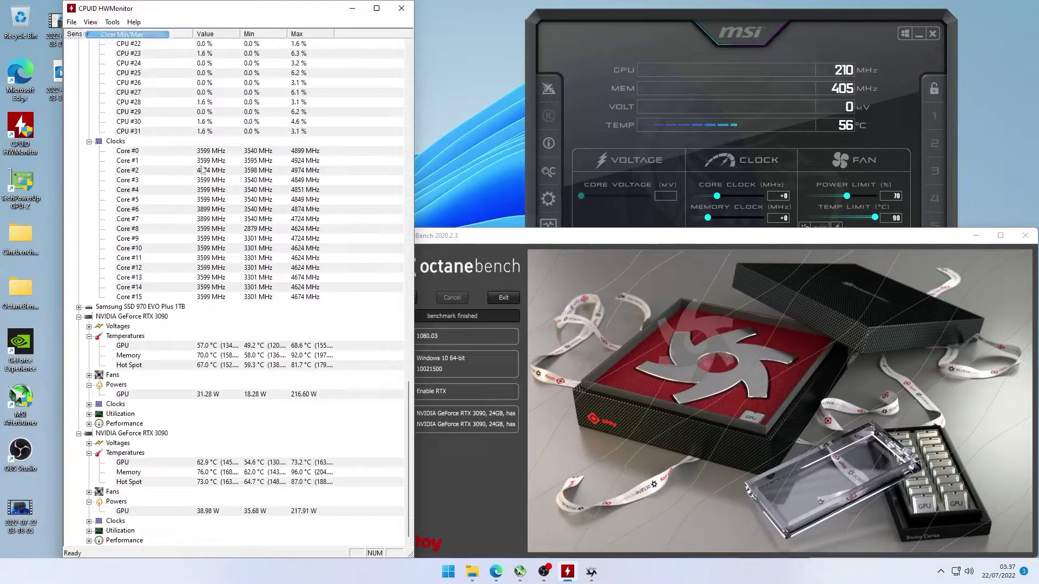
click(483, 250)
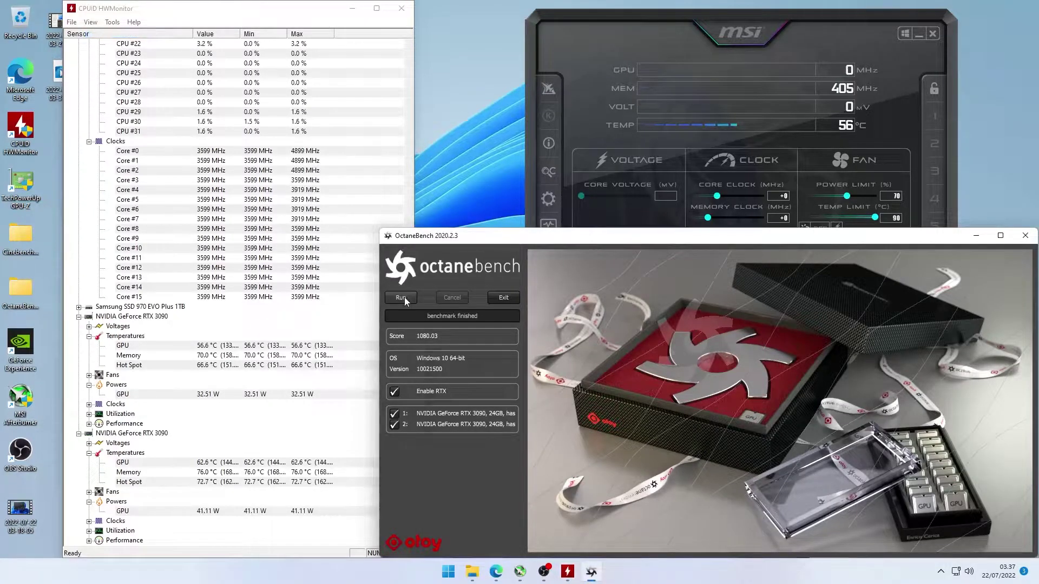
Run the benchmark at 70% (scoring 1307.58), then apply a 72% power limit
click(404, 297)
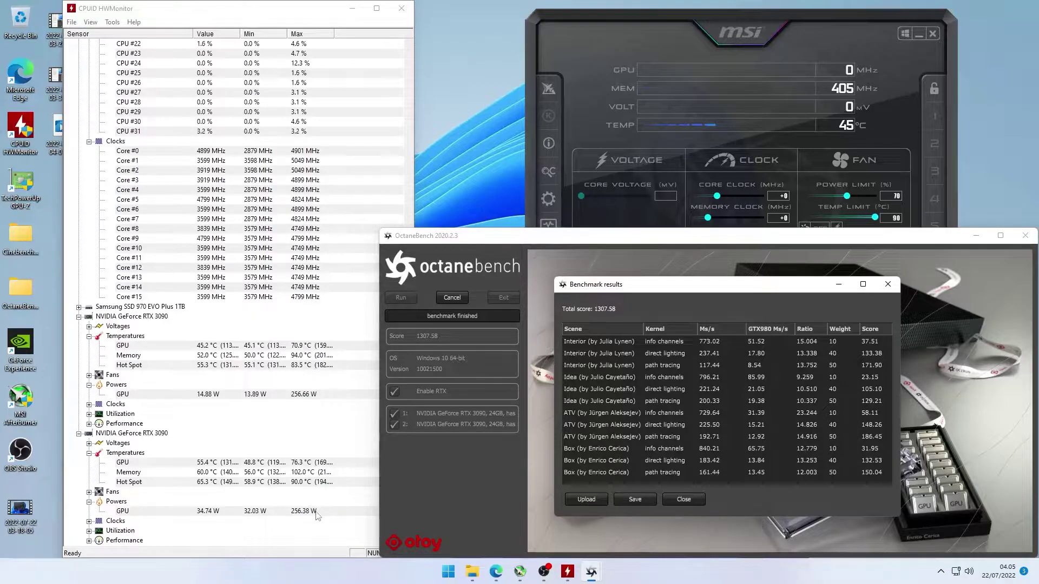
click(895, 139)
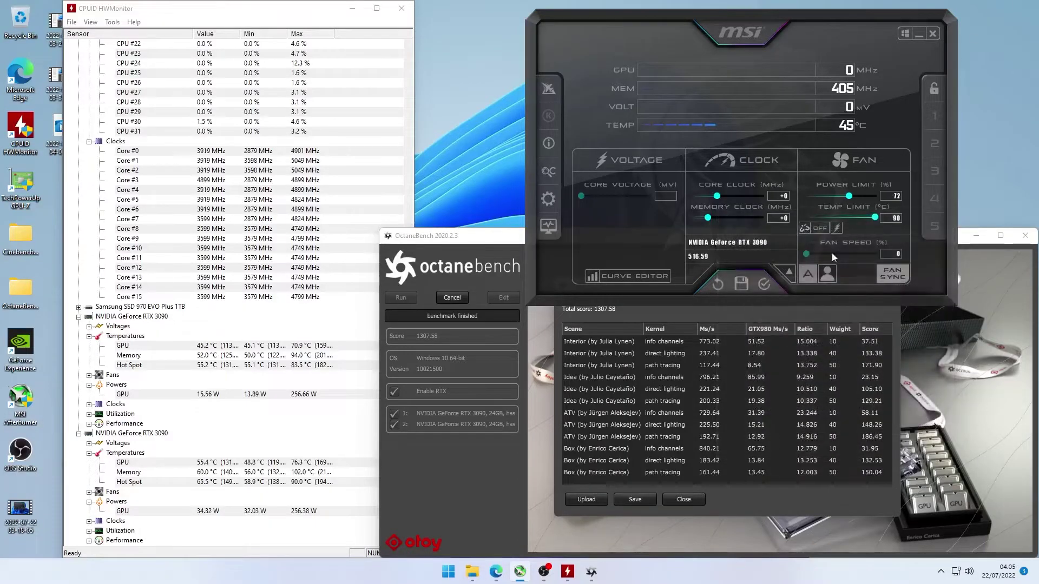
click(764, 283)
Close the benchmark results and clear HWMonitor's min/max readings
click(684, 499)
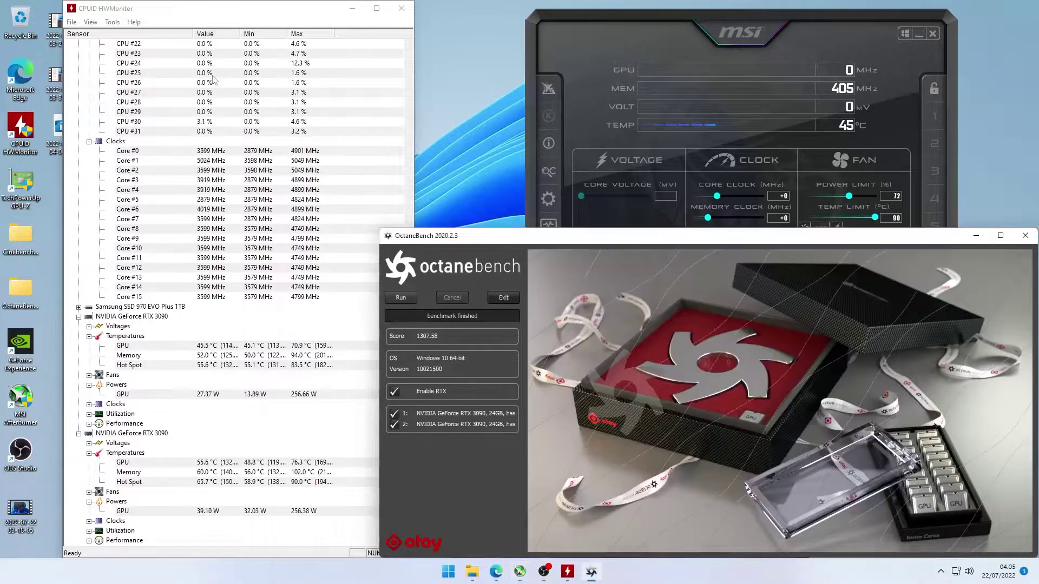
click(91, 23)
click(111, 34)
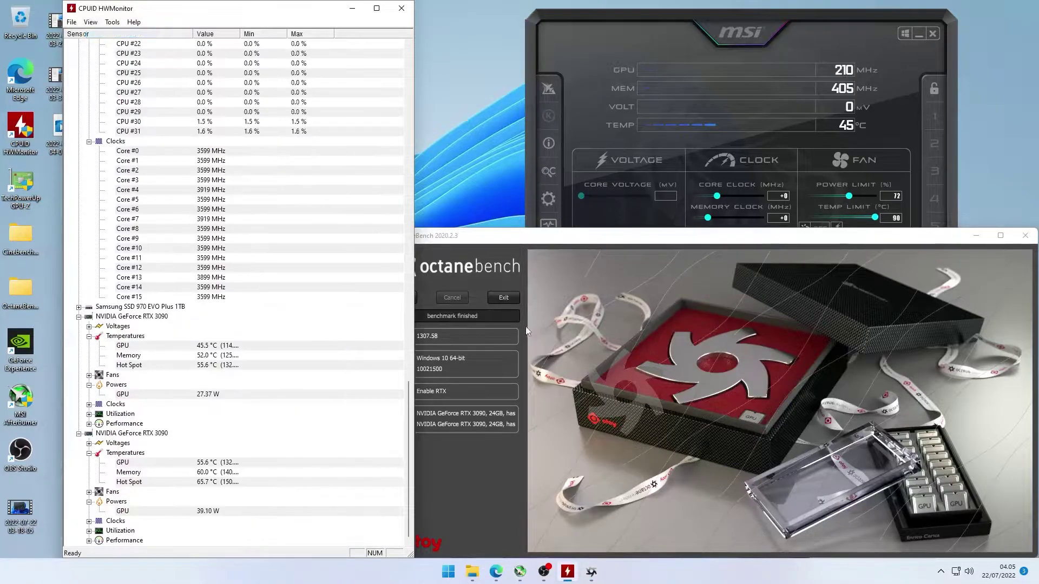
Rerun the benchmark at the 72% power limit, scoring 1331.70, and close the results
click(491, 278)
click(401, 297)
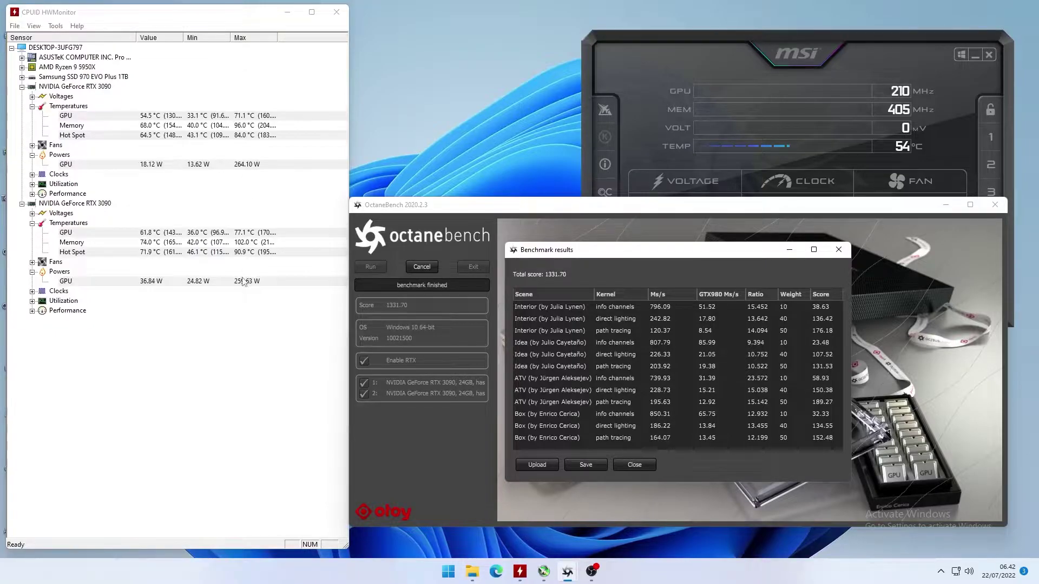
click(641, 467)
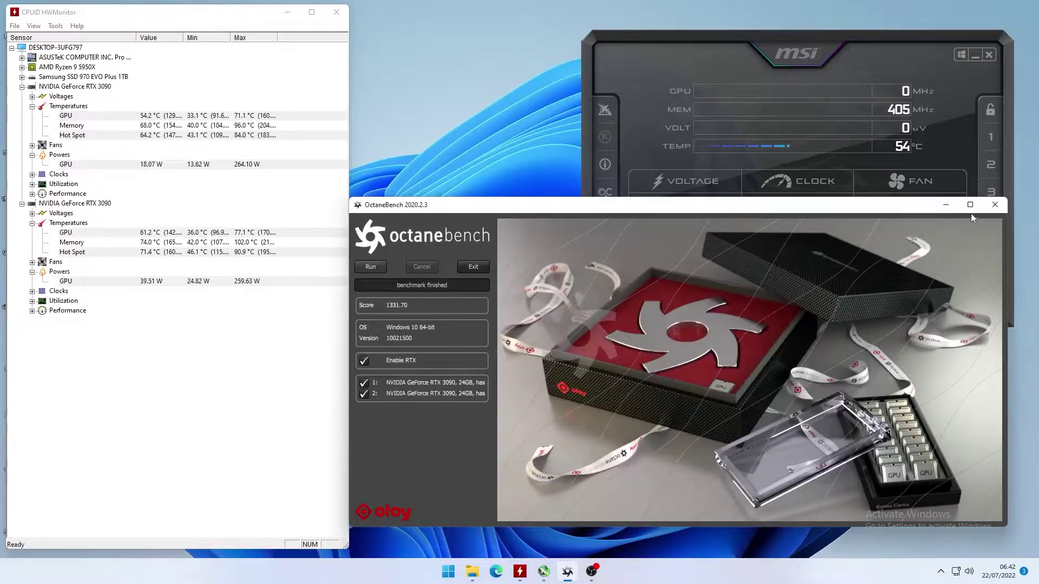
Exit OctaneBench and save the current 72% settings to Afterburner profile 1
click(994, 205)
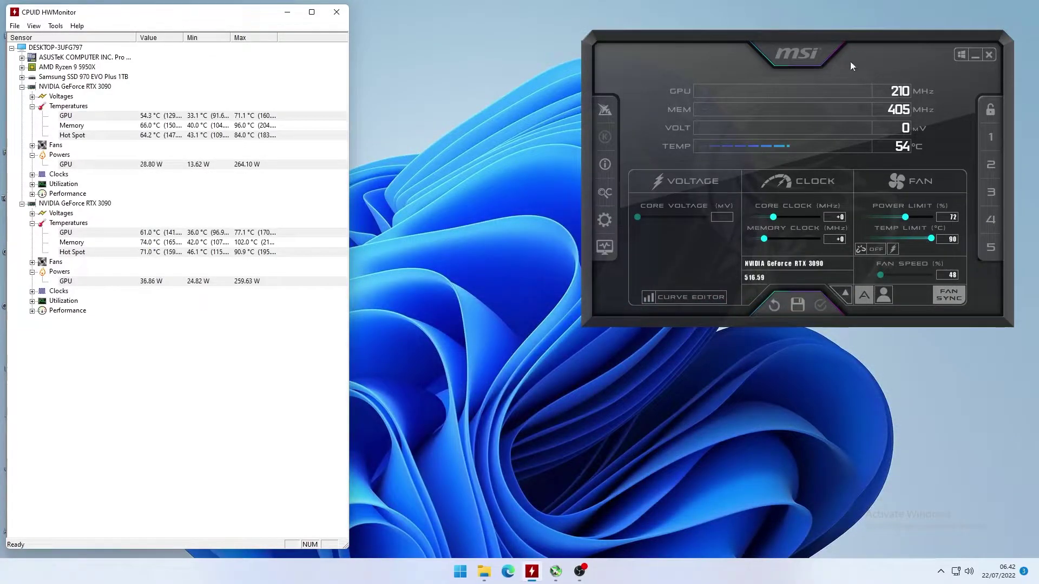
drag(805, 39, 661, 61)
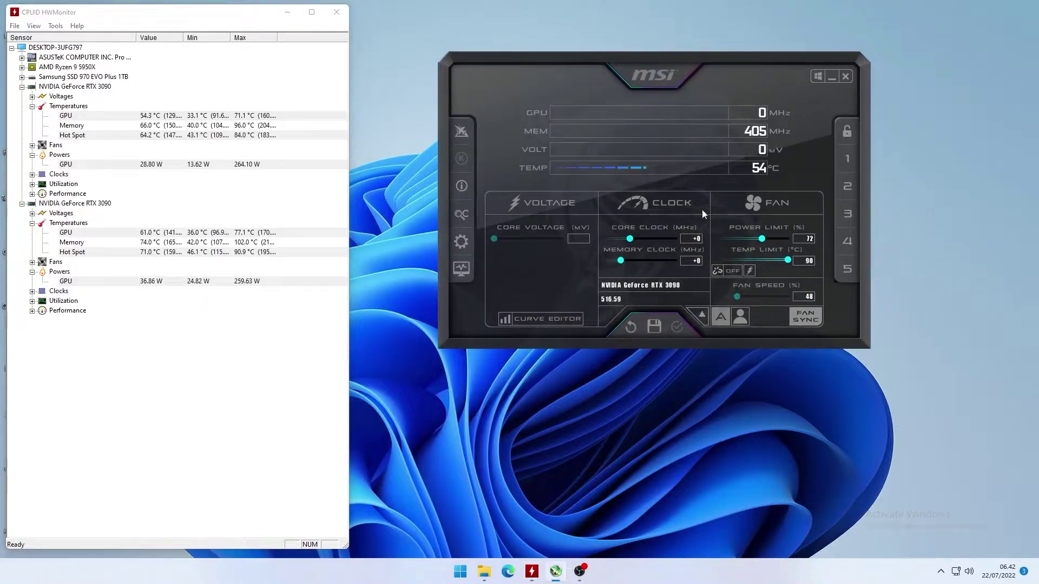
click(664, 321)
click(461, 242)
click(664, 85)
click(664, 85)
click(664, 85)
click(664, 86)
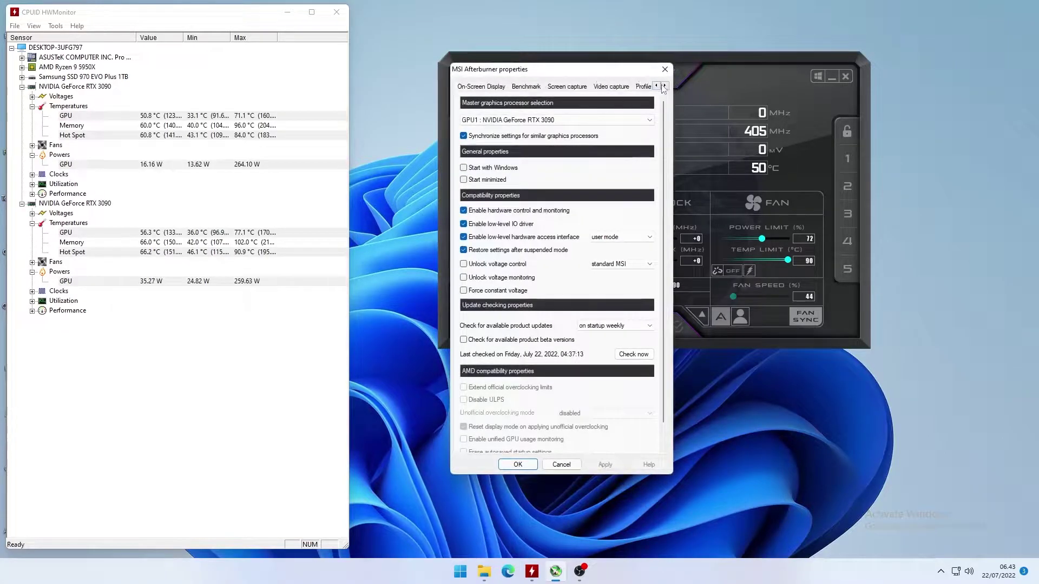
click(541, 269)
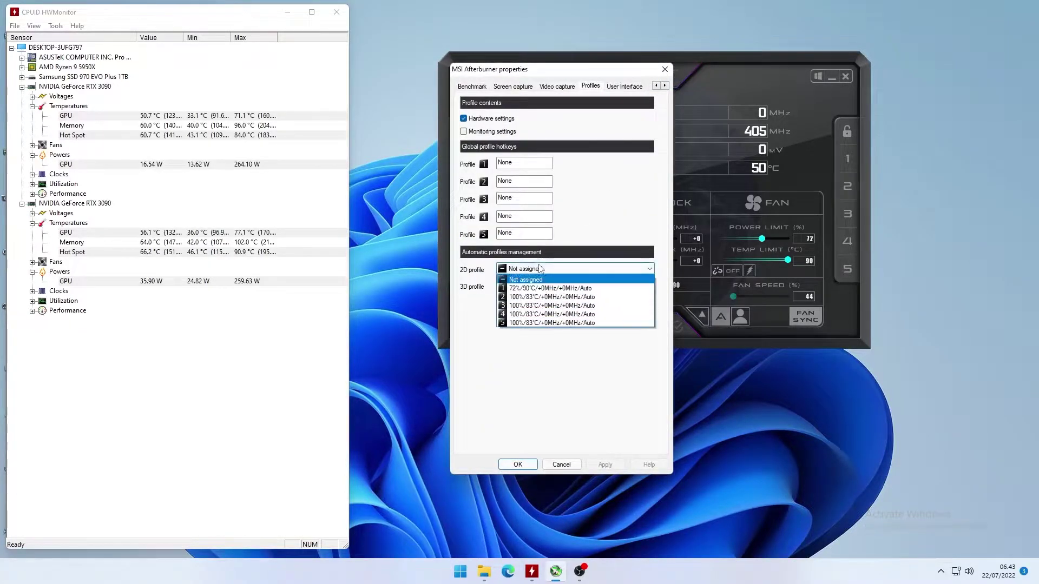
click(540, 269)
click(665, 70)
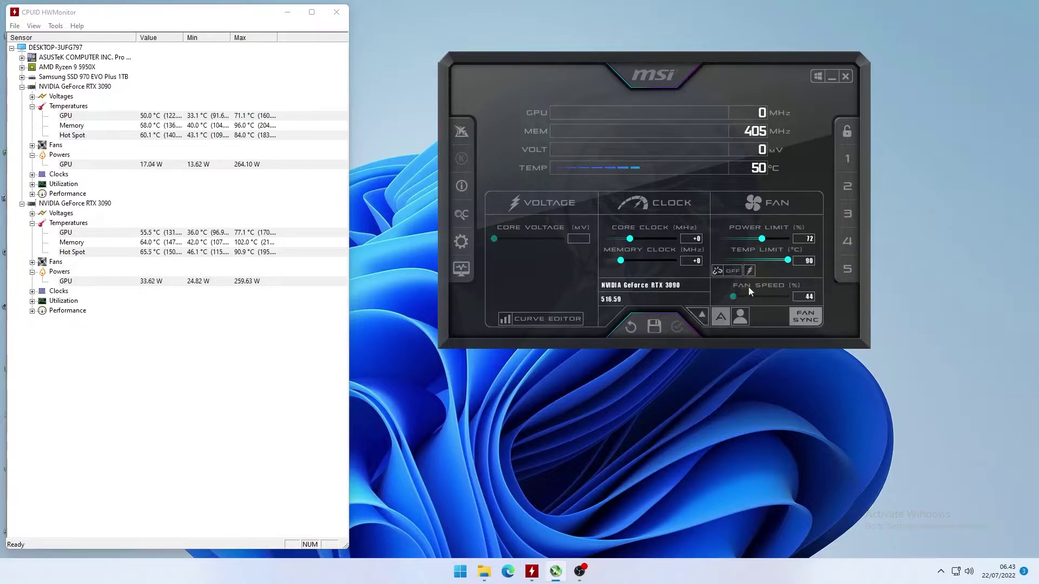
Assign profile 1 as Afterburner's automatic 3D profile and confirm
click(462, 241)
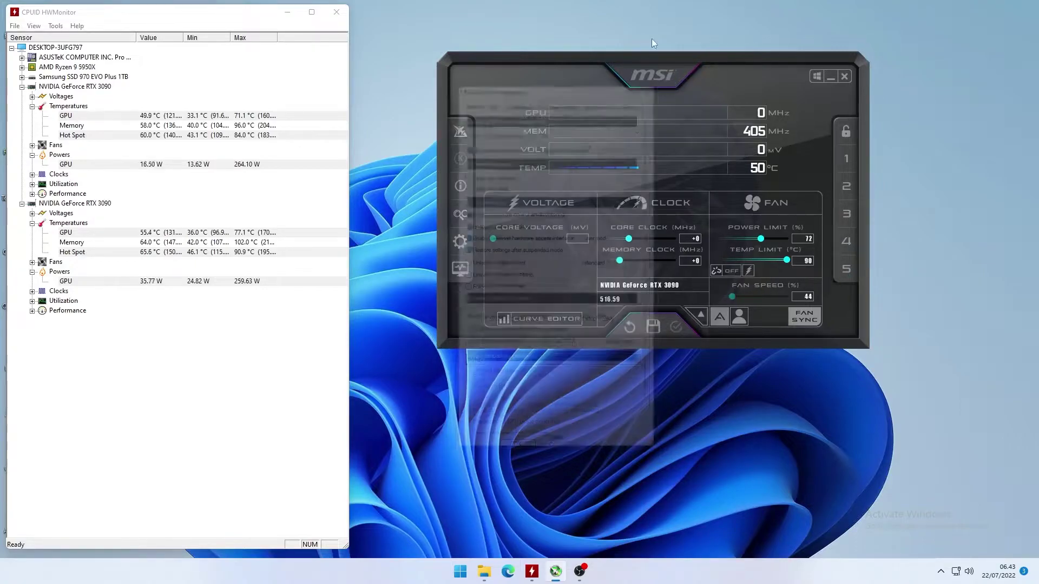
click(664, 86)
click(663, 85)
click(664, 86)
click(663, 85)
click(589, 86)
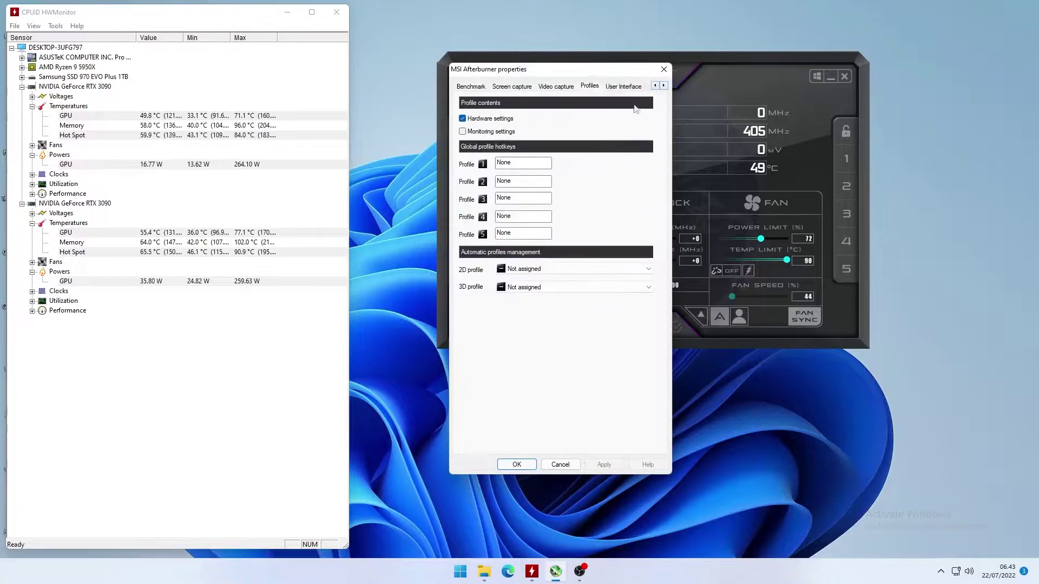
click(524, 269)
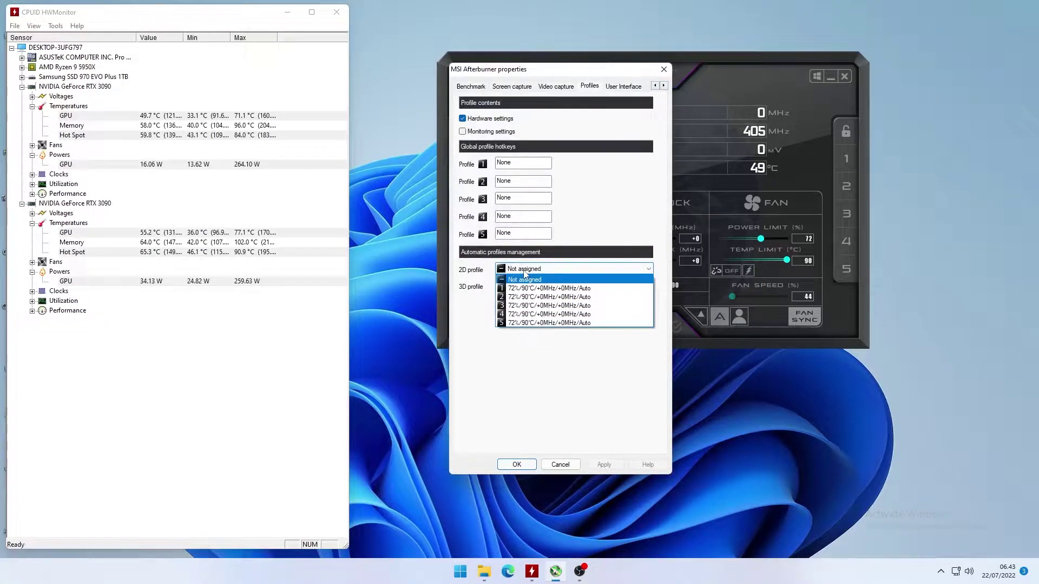
click(524, 273)
click(546, 287)
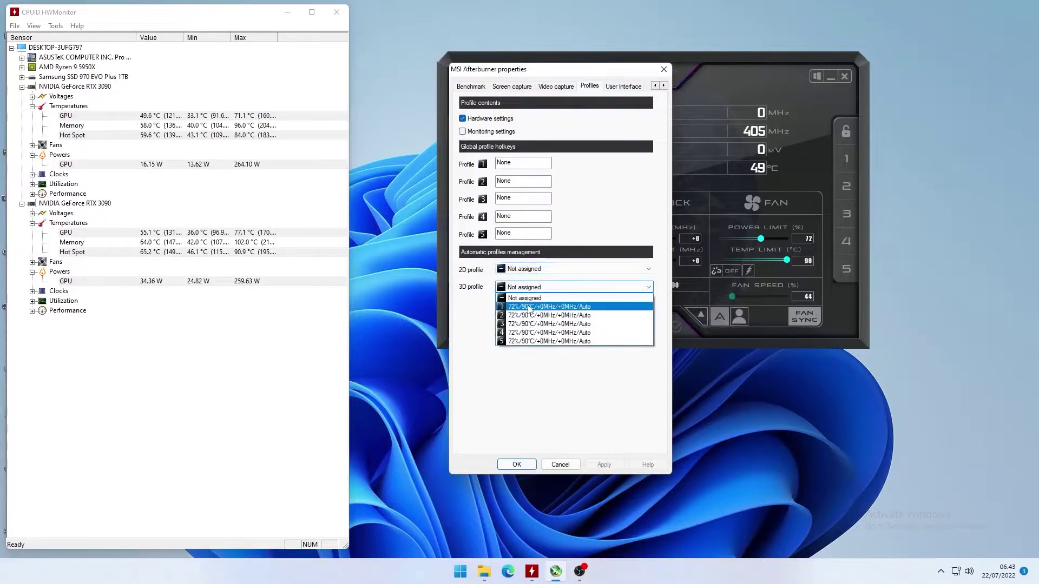
click(553, 306)
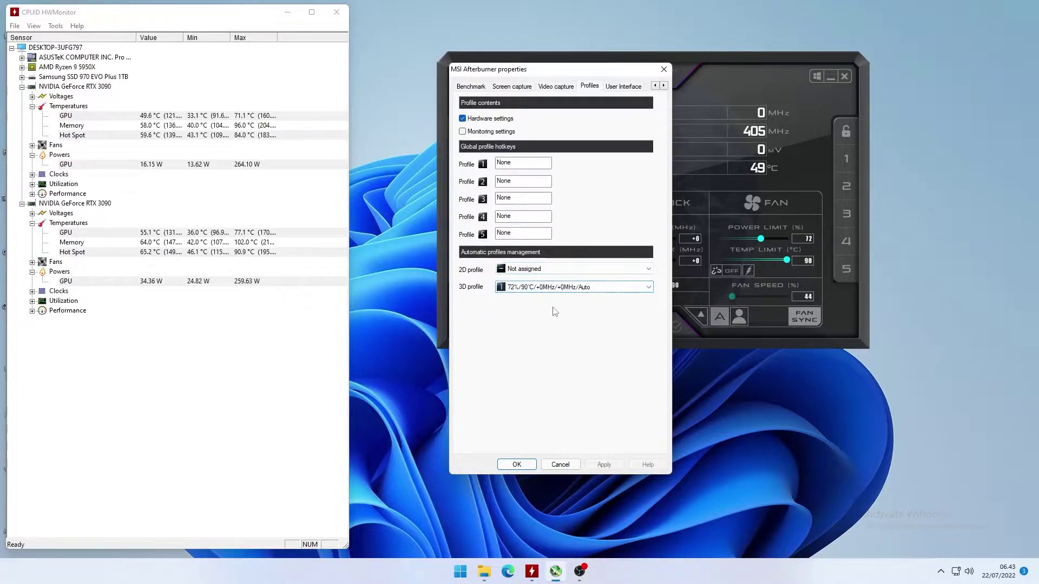
click(514, 465)
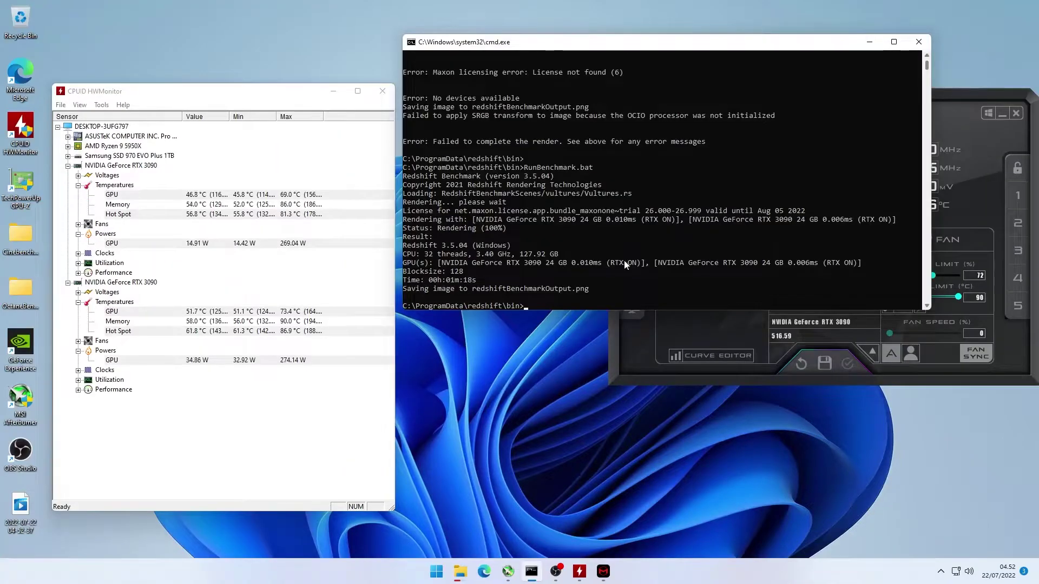
Note the 00h:01m:18s Redshift time and set Afterburner's power limit back to 100%
drag(412, 280, 476, 281)
click(975, 203)
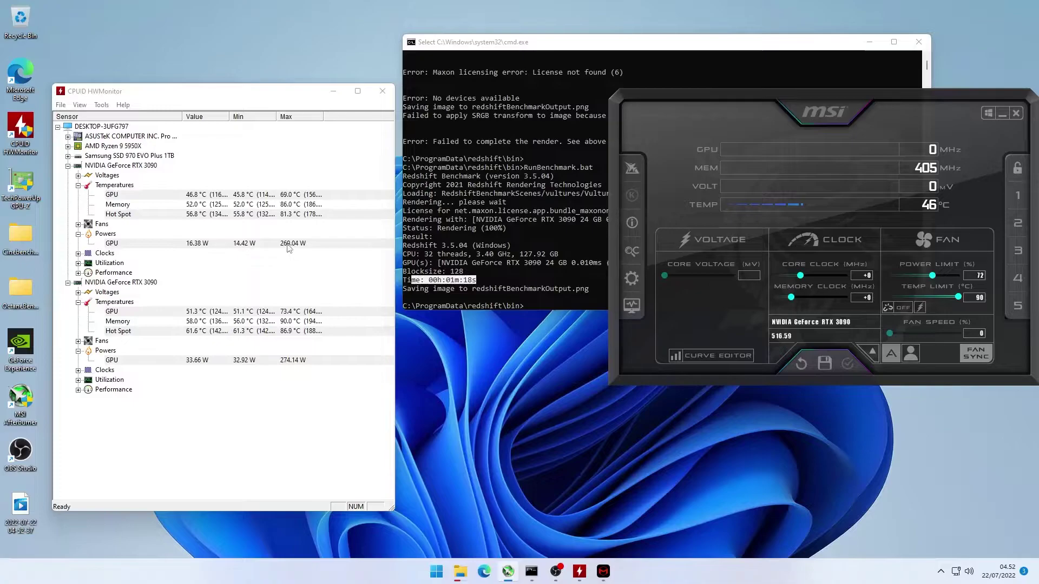
click(296, 362)
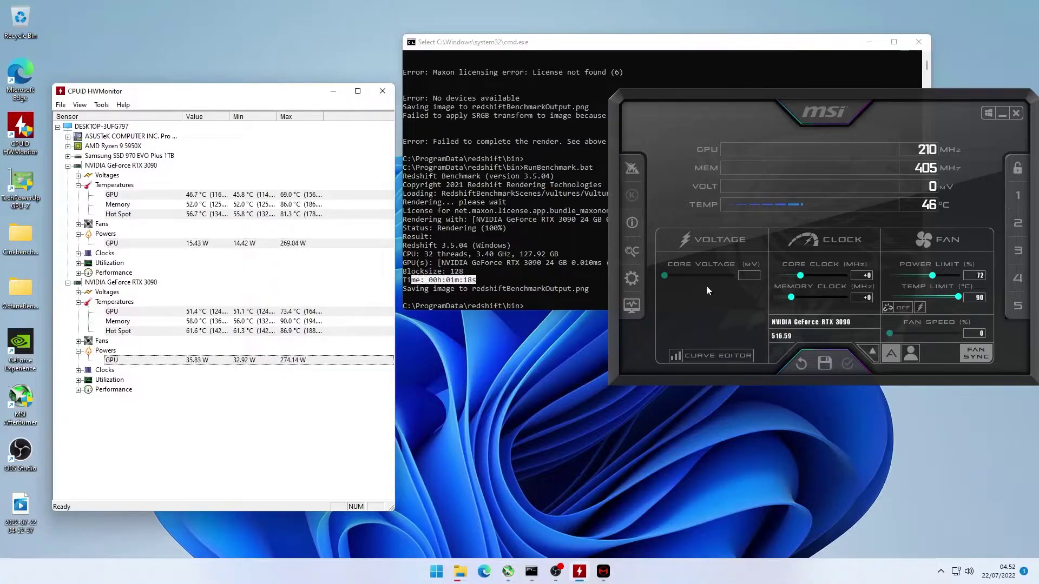
click(985, 277)
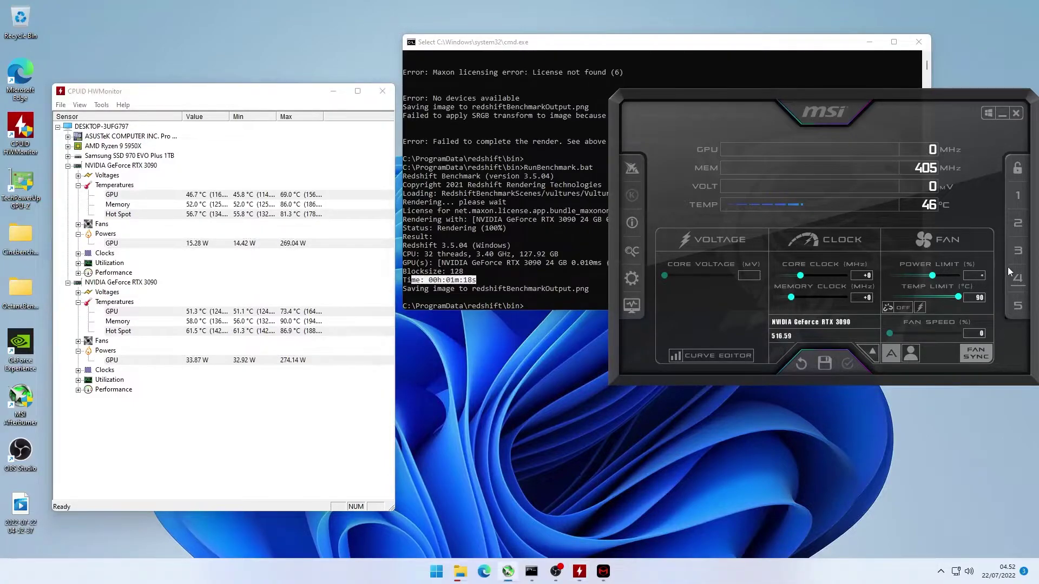
text(100)
key(Return)
Rerun RunBenchmark.bat in Command Prompt, finishing in 00h:01m:16s
click(565, 274)
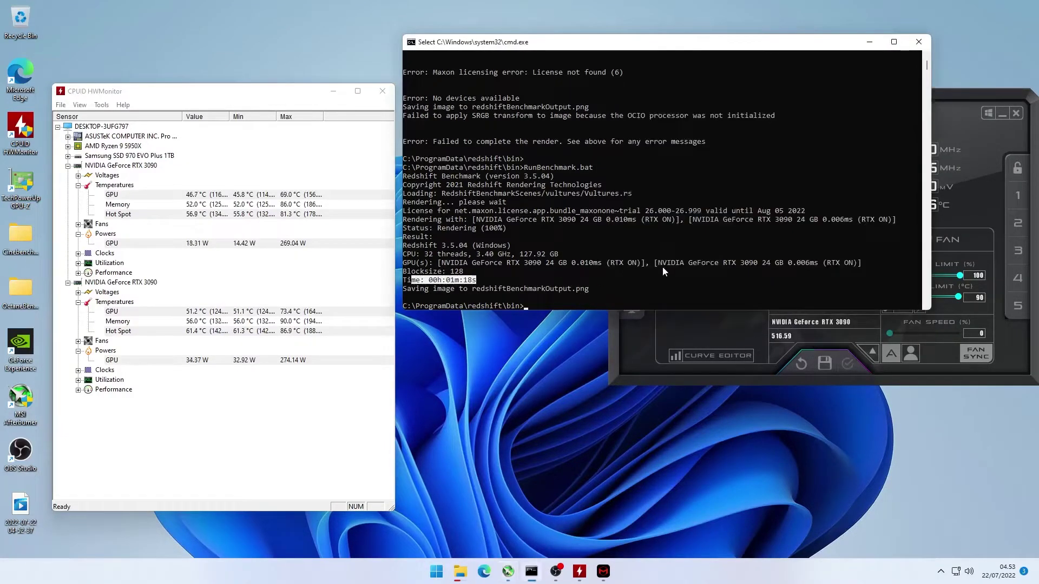
key(Up)
key(Return)
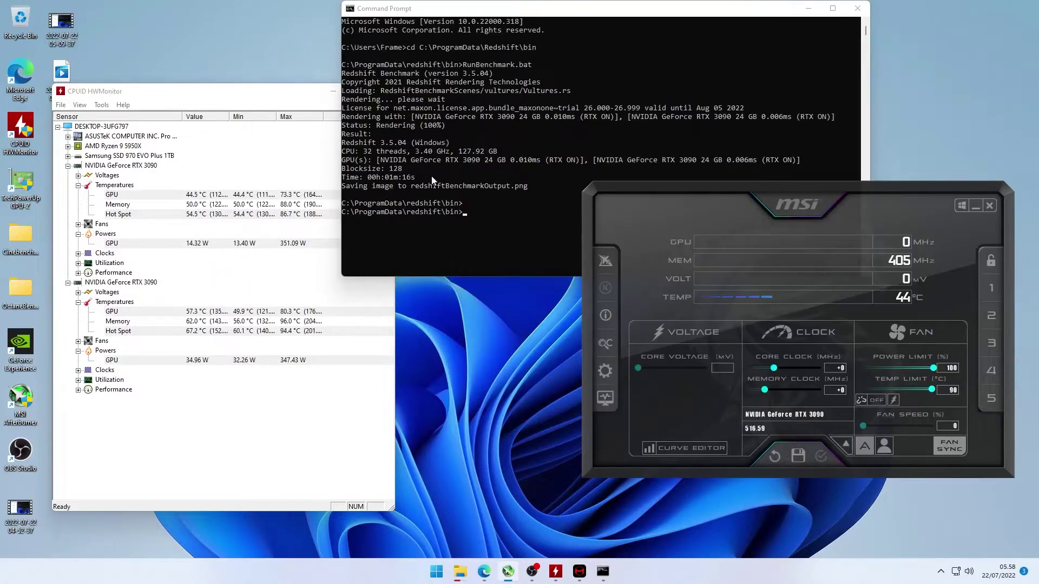
drag(414, 180, 364, 187)
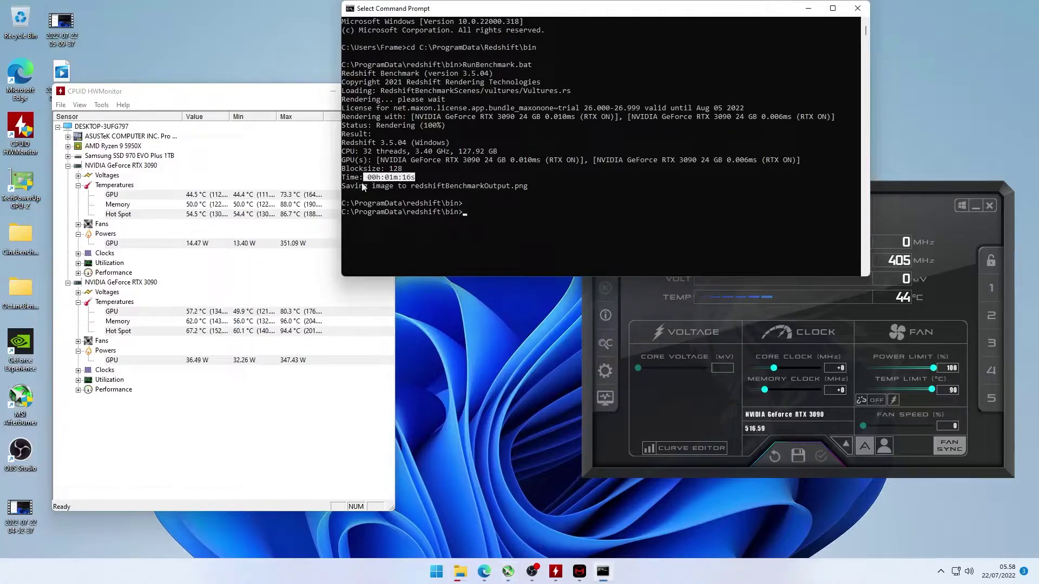
click(282, 295)
click(291, 246)
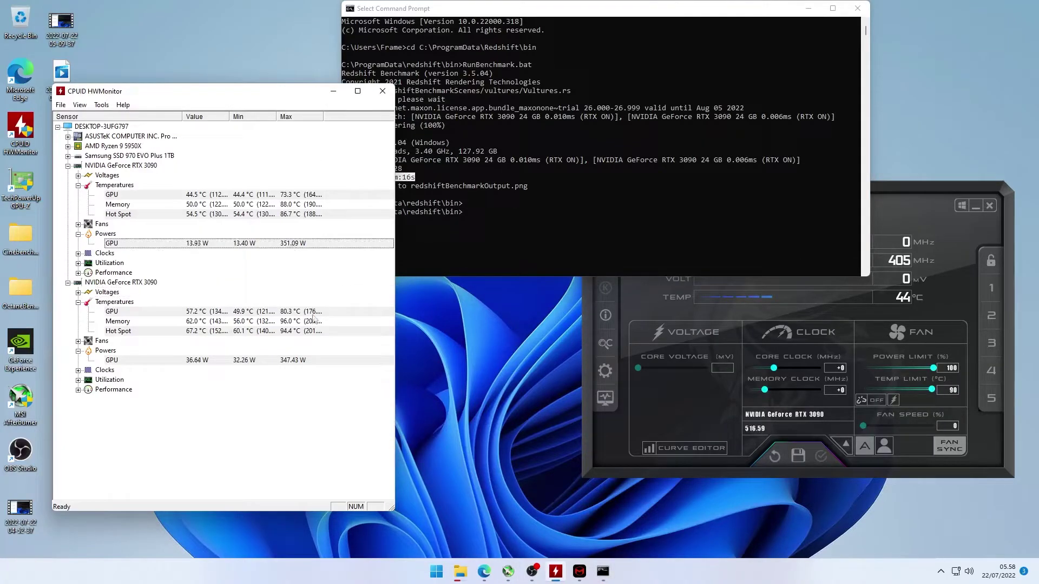
click(291, 360)
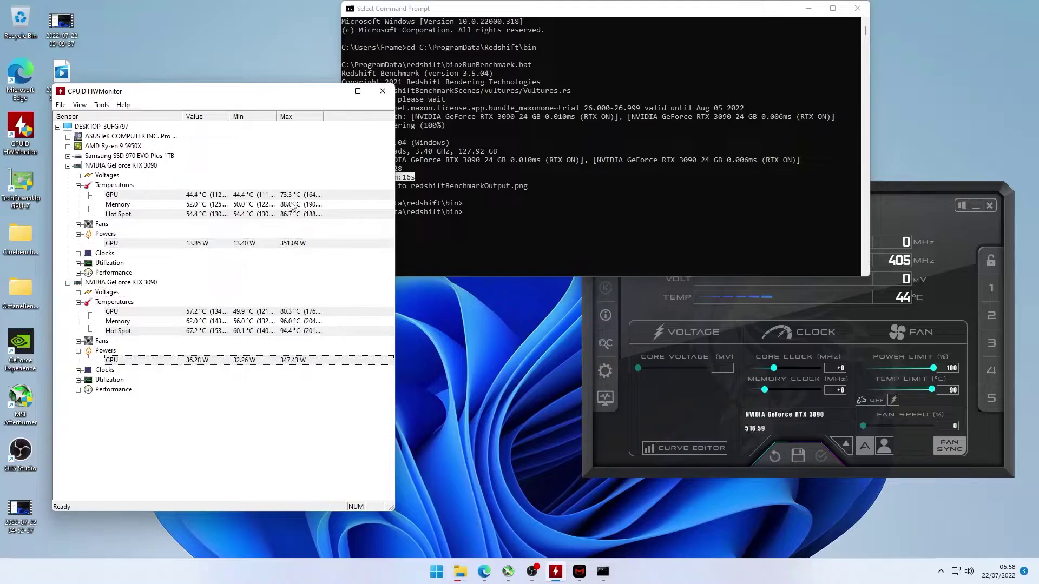